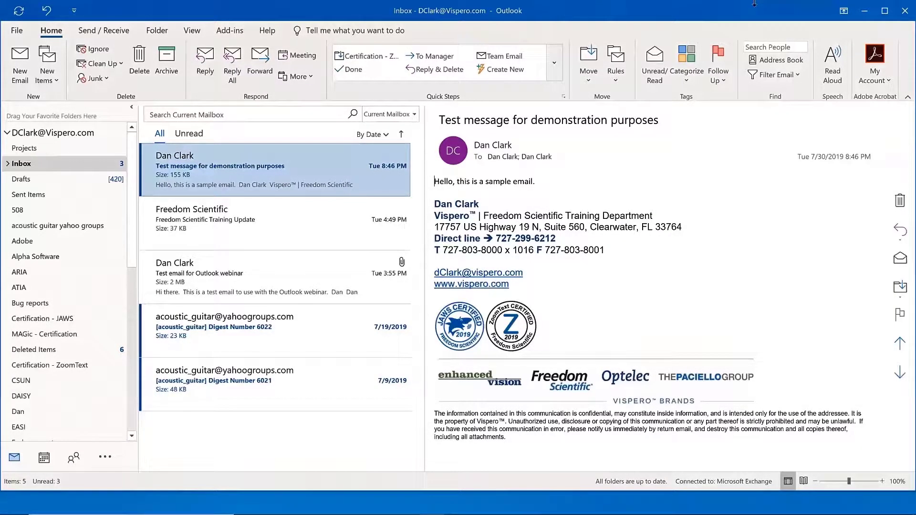
Step: Open the Outlook Address Book with Ctrl+Shift+B
key("ctrl+shift+b")
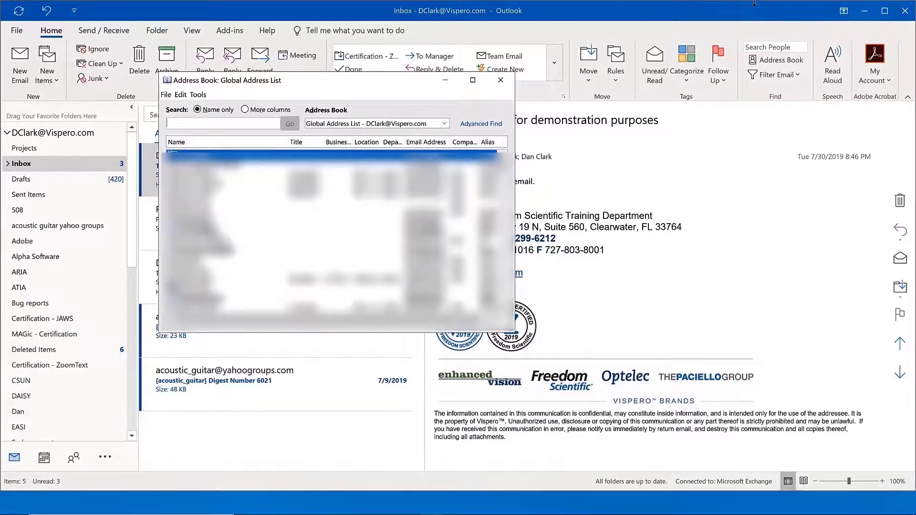
key("shift+Tab")
key("shift+Tab")
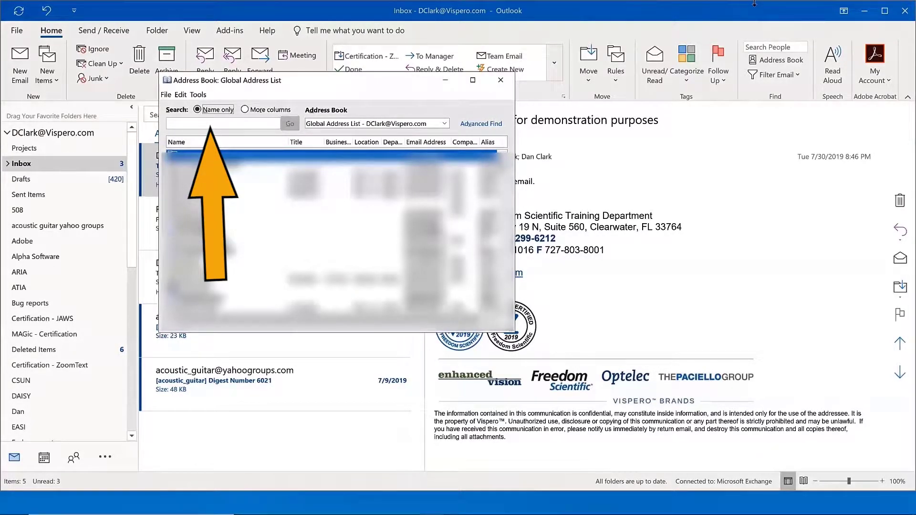
key("Tab")
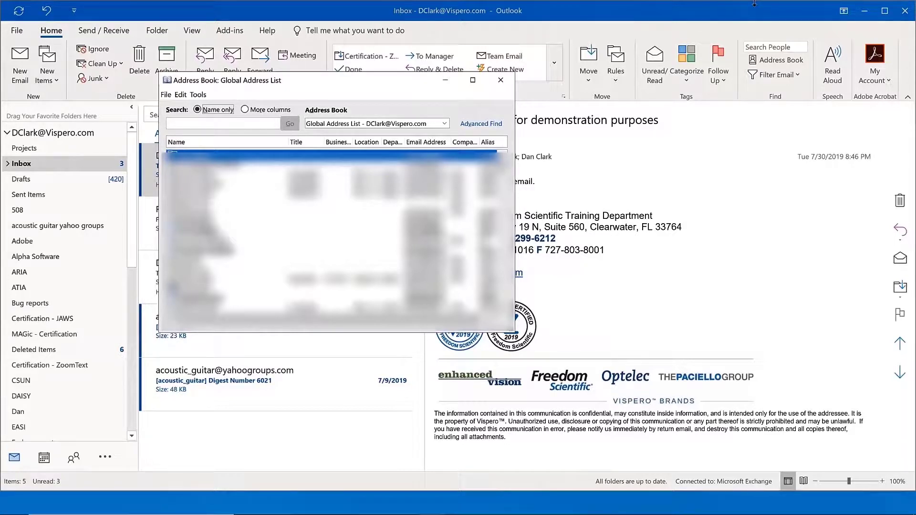
key("Tab")
key("Tab")
Step: Change the Address Book list from Global Address List to Contacts
key("alt+d")
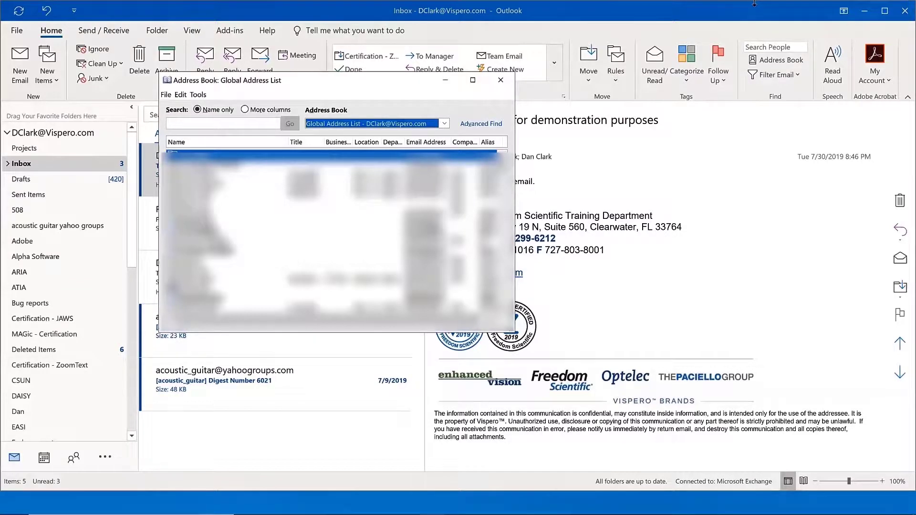
key("Down")
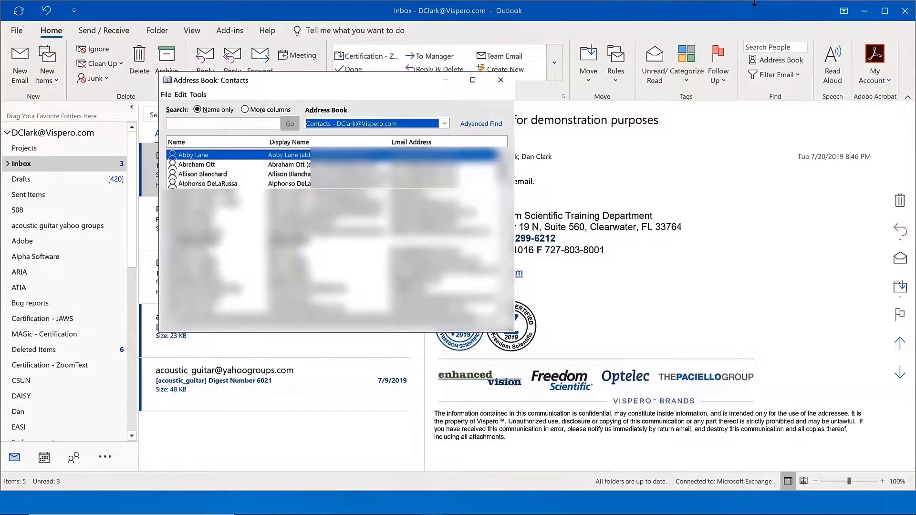
key("Tab")
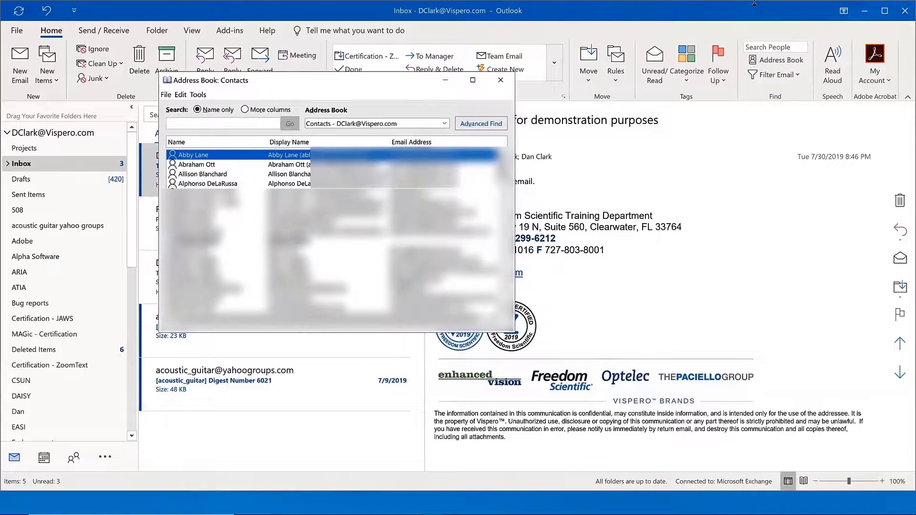
key("Tab")
key("Tab")
key("Tab")
key("Tab")
Step: Move the selection down two entries to the third contact
key("Down")
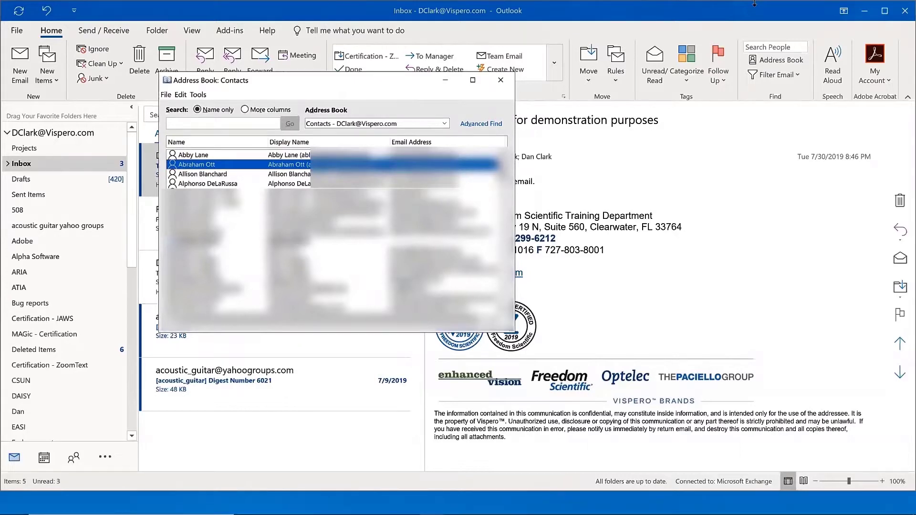
key("Down")
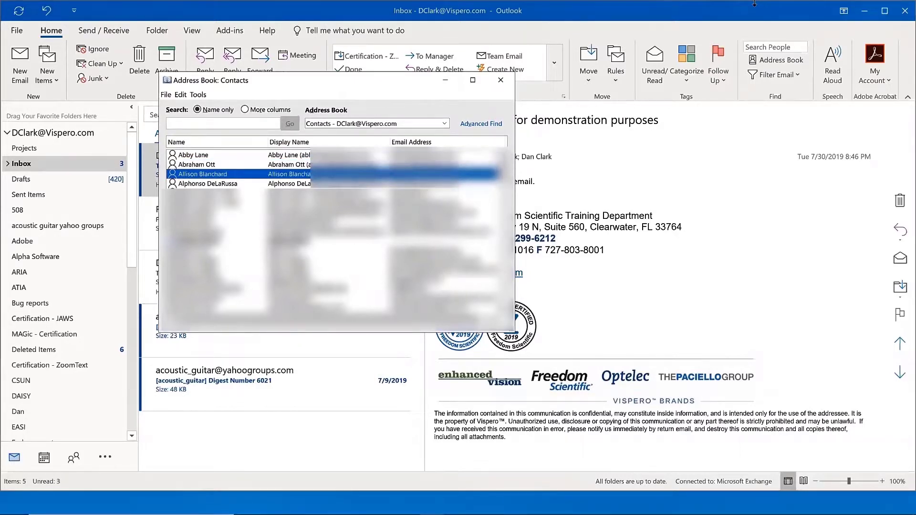